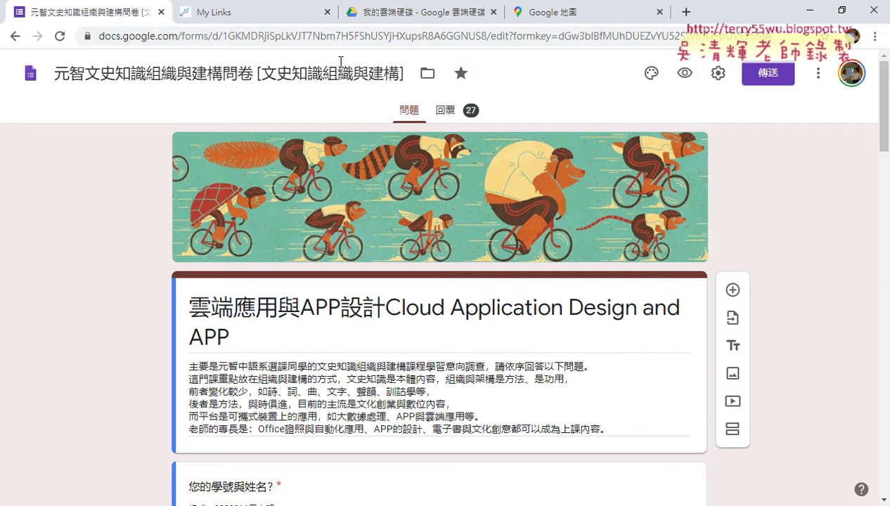
Step: Create a new blank Google Form from My Drive in Google Drive and select its title
left_click(400, 15)
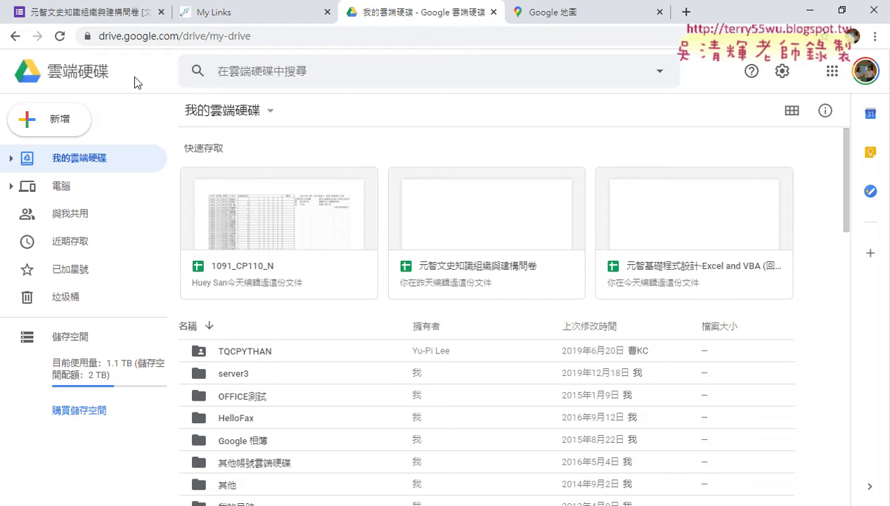
left_click(89, 77)
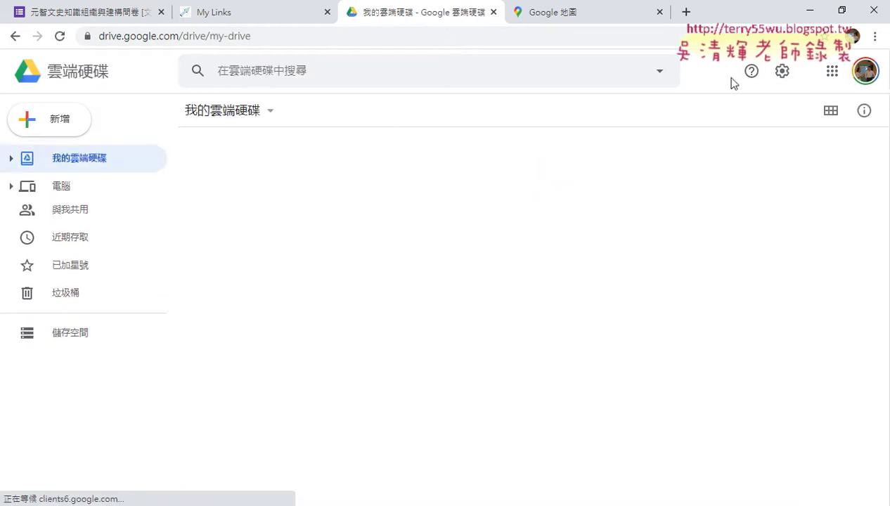
left_click(831, 73)
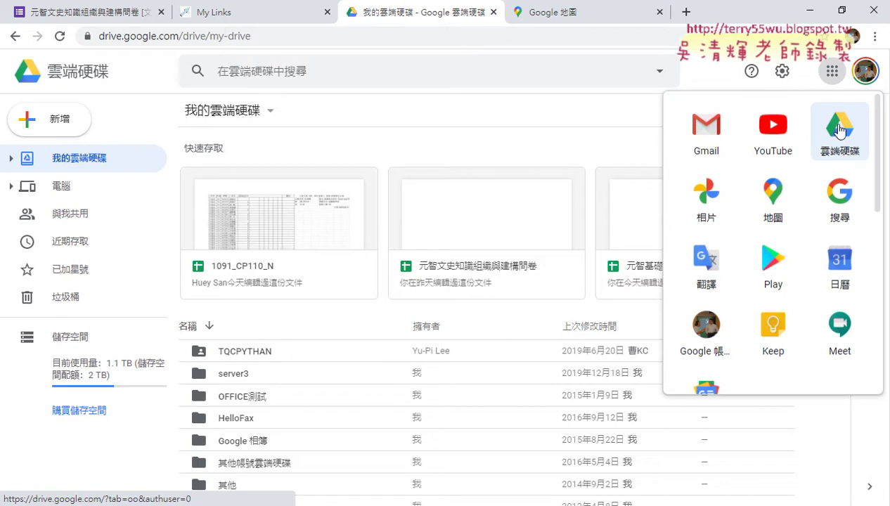
left_click(55, 120)
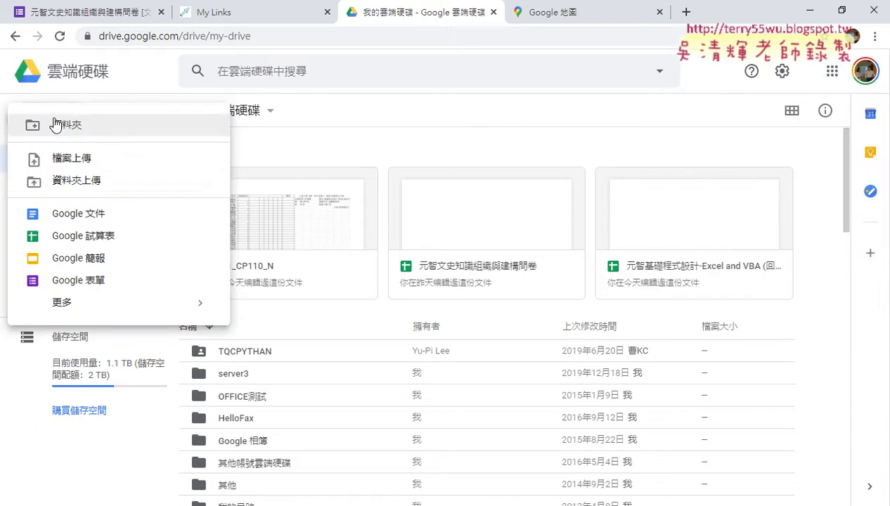
mouse_move(139, 309)
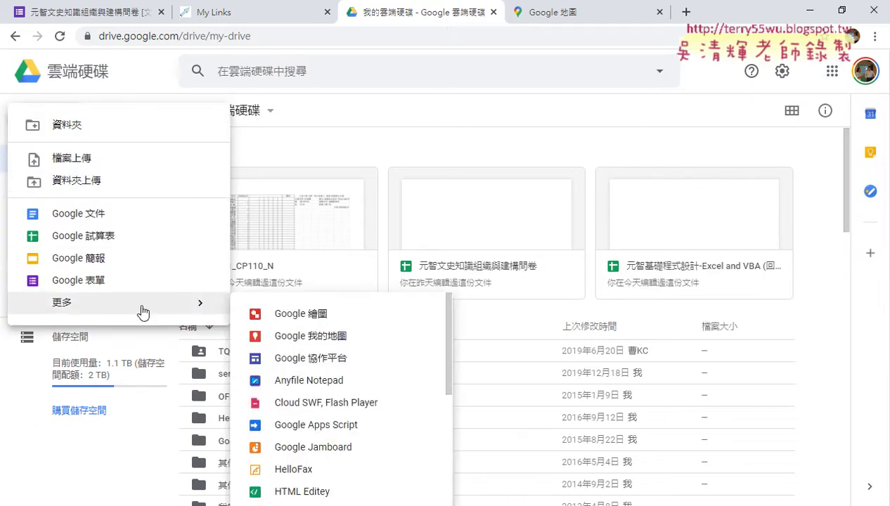
left_click(147, 281)
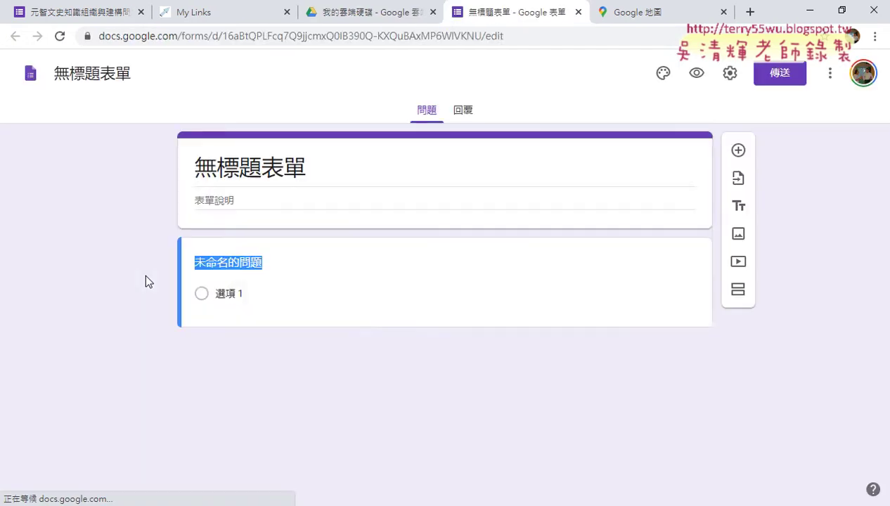
left_click(276, 170)
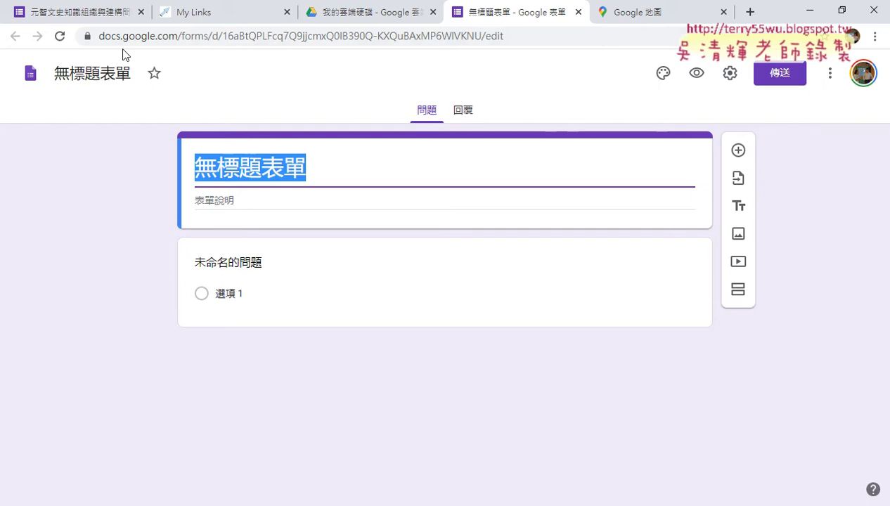
Step: Review the existing 元智文史知識組織與建構問卷 form from its header through its last question, then its title
left_click(77, 8)
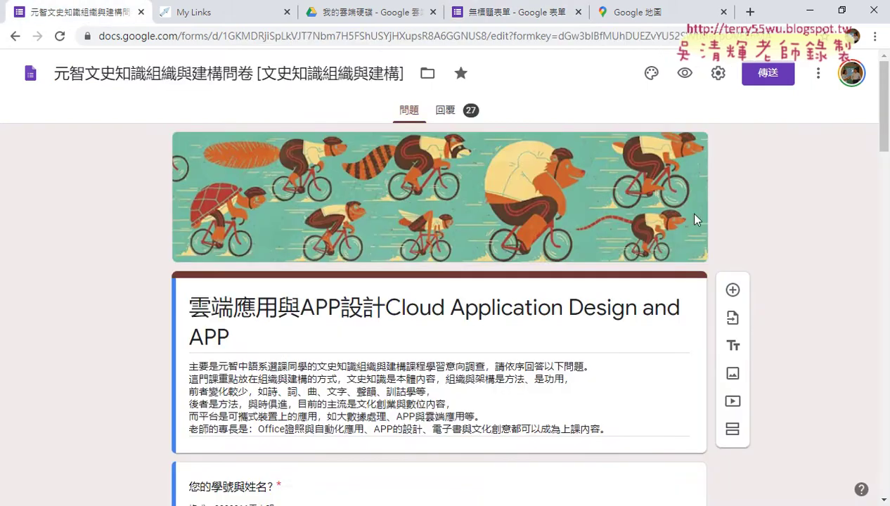
scroll(672, 257, "down", 8)
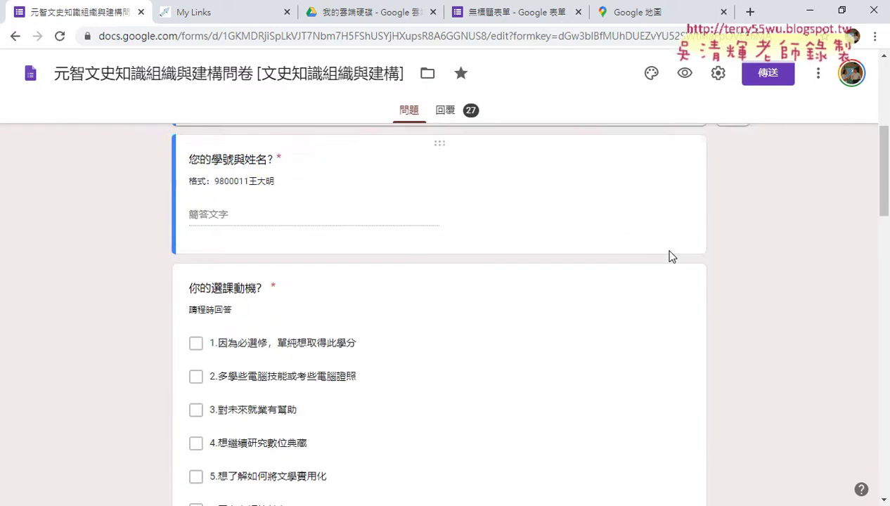
scroll(671, 257, "down", 15)
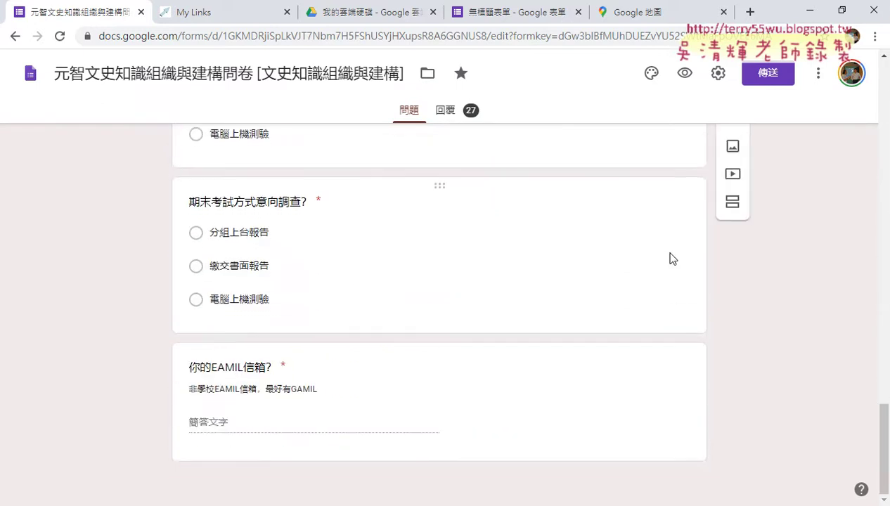
scroll(671, 253, "up", 20)
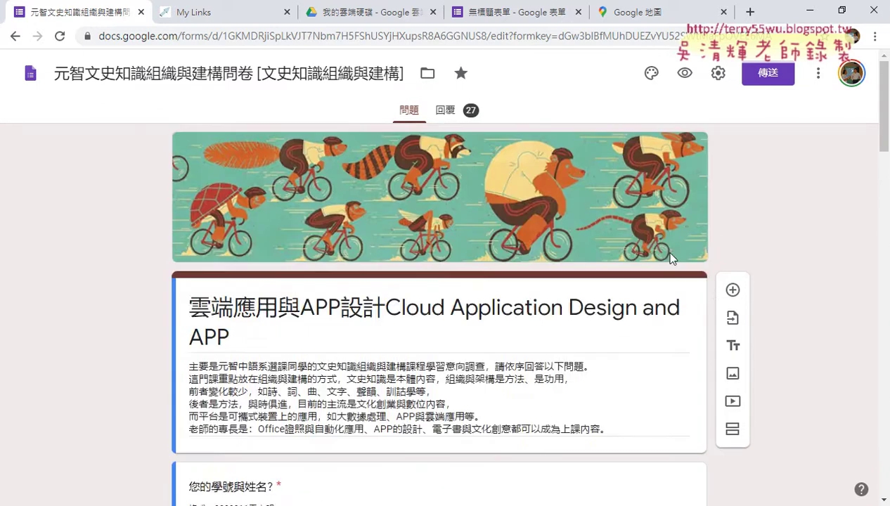
triple_click(330, 328)
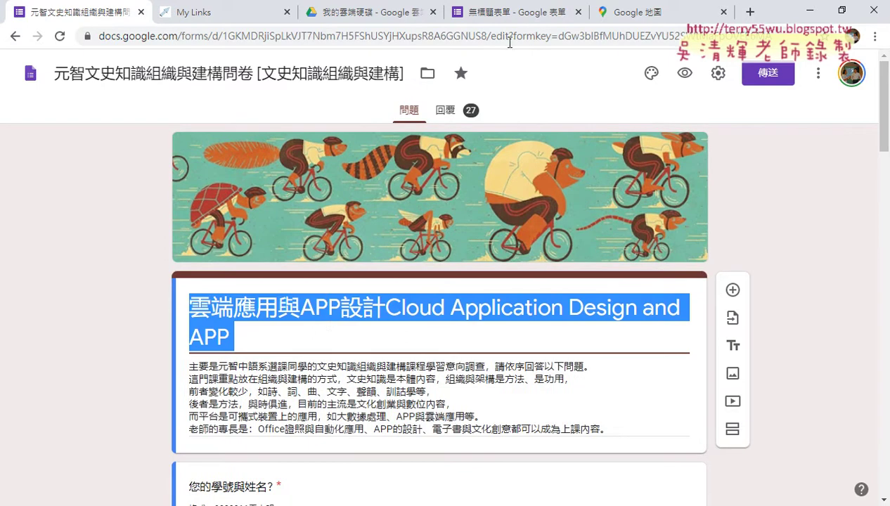
Step: Place the untitled form's browser tab beside the questionnaire's tab and examine the questionnaire's description text
left_click(491, 16)
left_click_drag(491, 17, 203, 17)
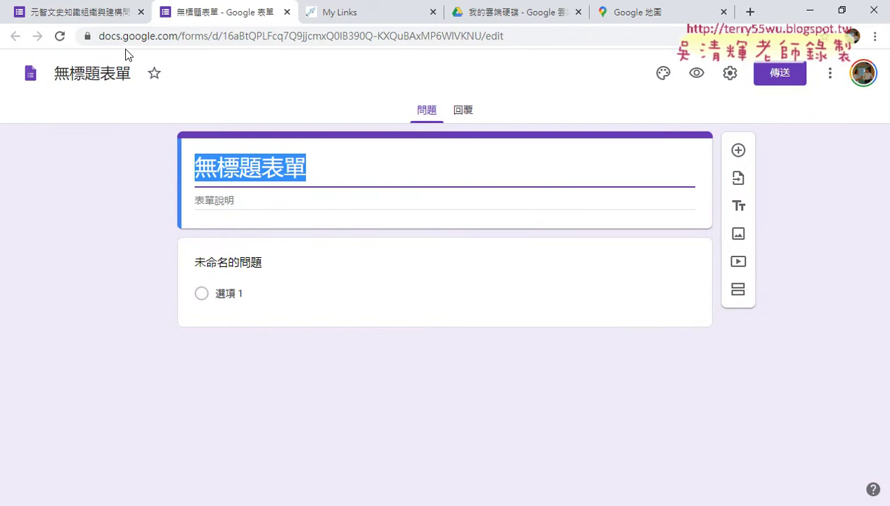
left_click(102, 17)
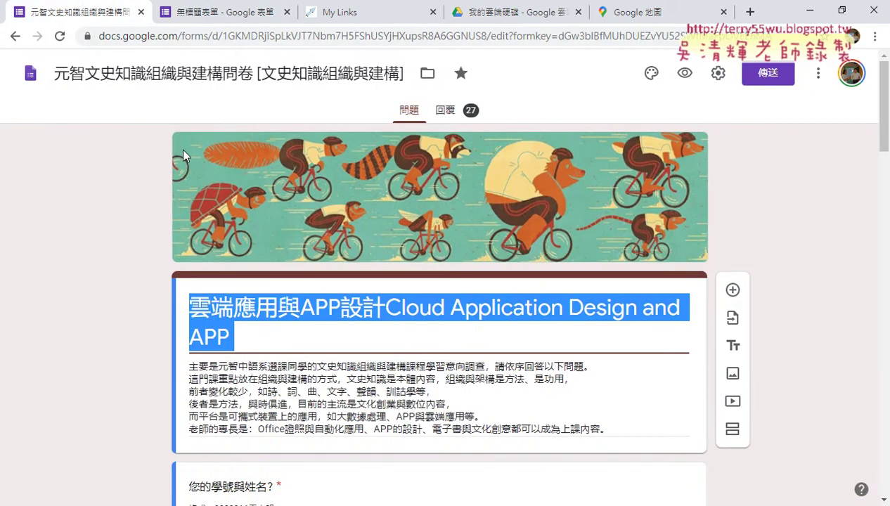
scroll(267, 318, "down", 1)
triple_click(250, 310)
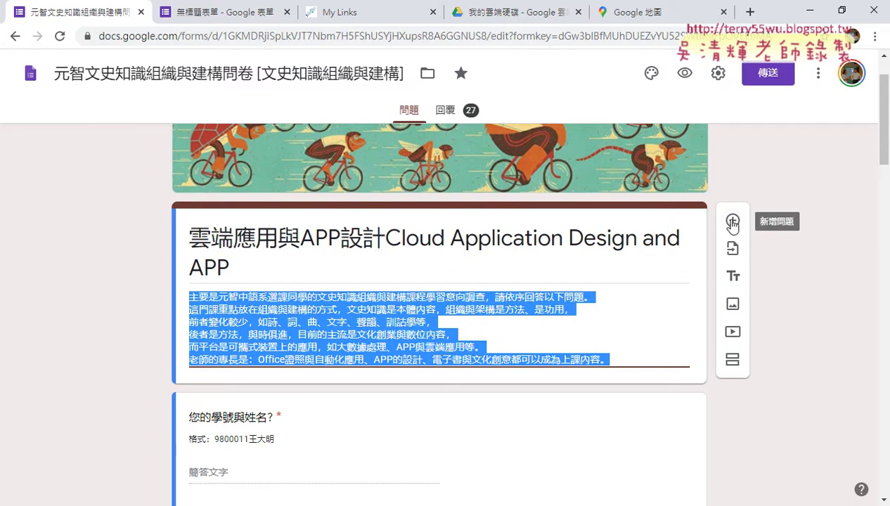
Step: Add a new question to the untitled form and open its list of question types
left_click(227, 16)
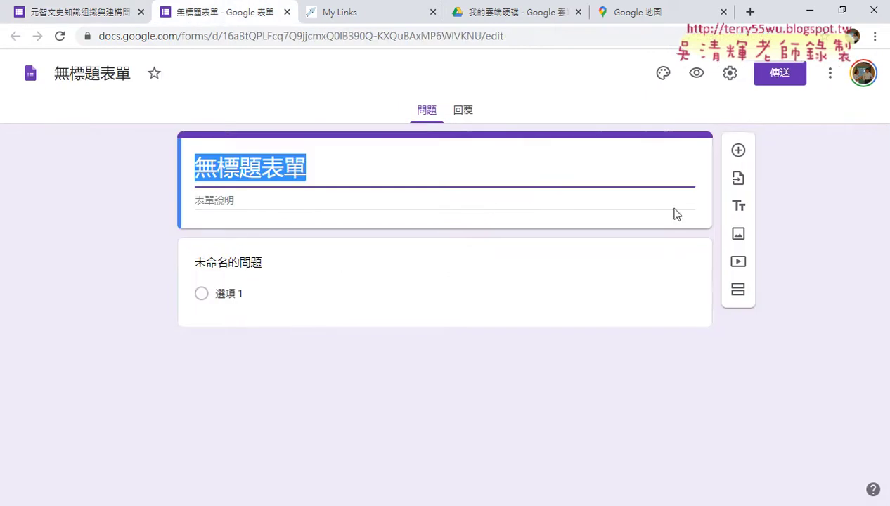
left_click(736, 151)
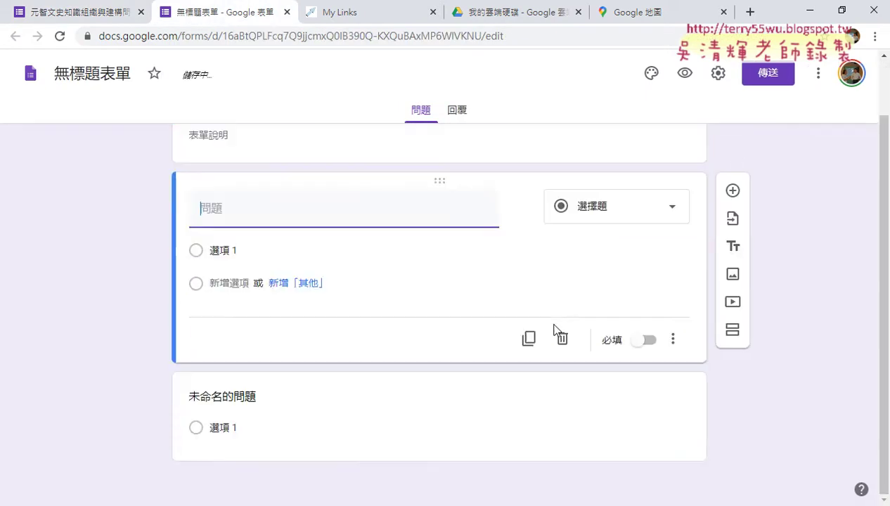
left_click(634, 217)
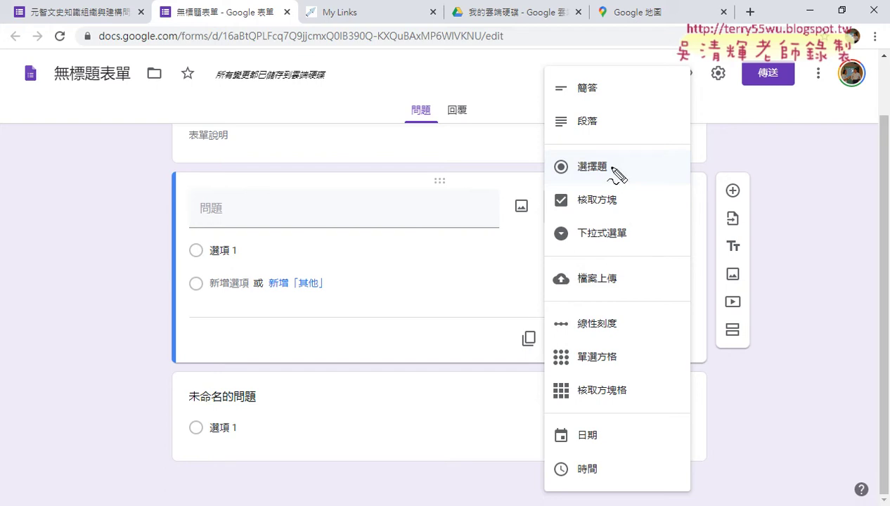
mouse_move(616, 180)
left_mouse_down()
mouse_move(564, 186)
mouse_move(596, 156)
mouse_move(613, 184)
left_mouse_up()
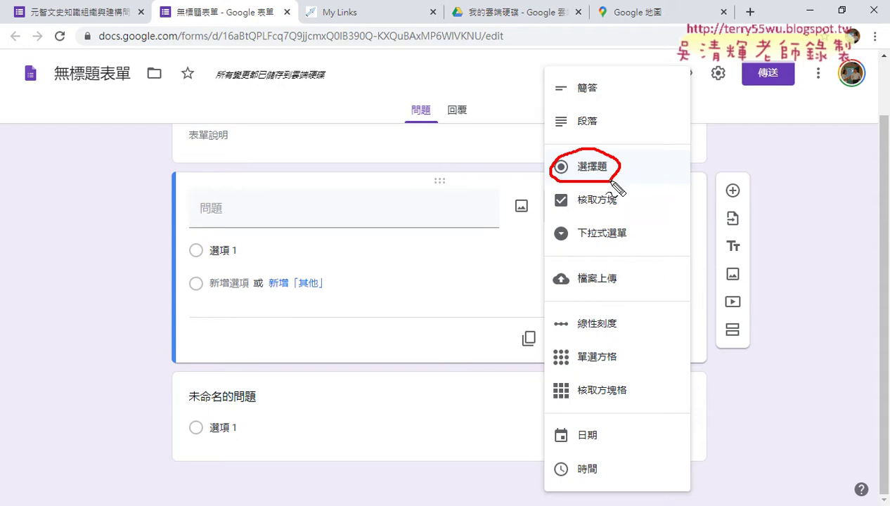
mouse_move(632, 219)
left_mouse_down()
mouse_move(594, 211)
mouse_move(641, 206)
mouse_move(610, 226)
left_mouse_up()
mouse_move(605, 101)
left_mouse_down()
mouse_move(601, 88)
mouse_move(594, 104)
left_mouse_up()
mouse_move(496, 71)
left_mouse_down()
mouse_move(501, 80)
mouse_move(509, 68)
left_mouse_up()
left_click_drag(509, 161, 522, 170)
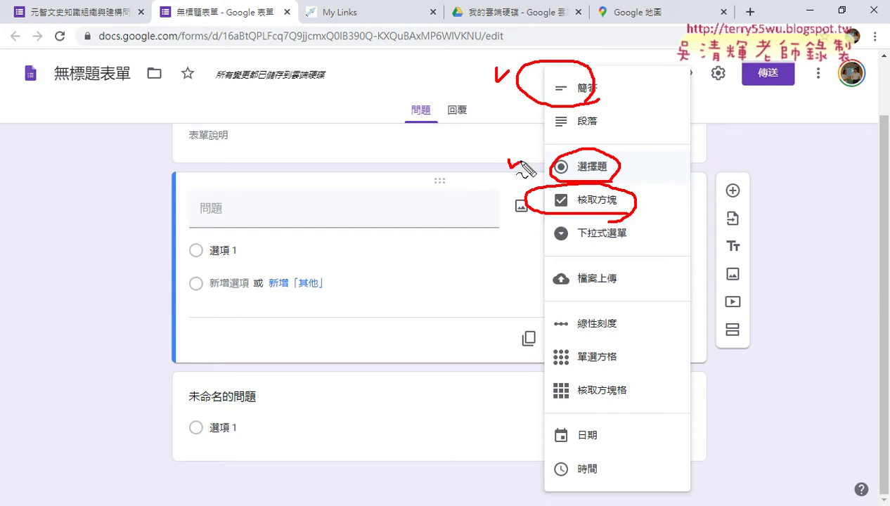
left_click_drag(509, 200, 532, 207)
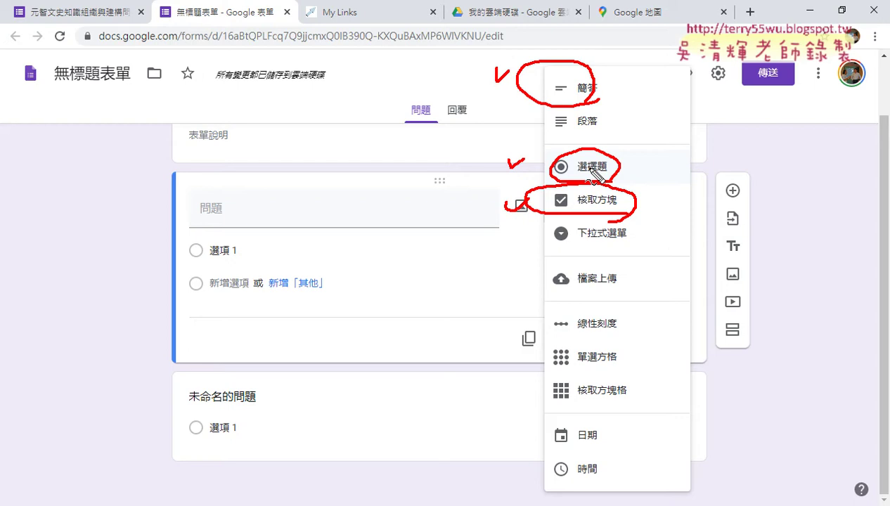
mouse_move(738, 288)
left_mouse_down()
mouse_move(718, 290)
mouse_move(738, 263)
mouse_move(739, 287)
left_mouse_up()
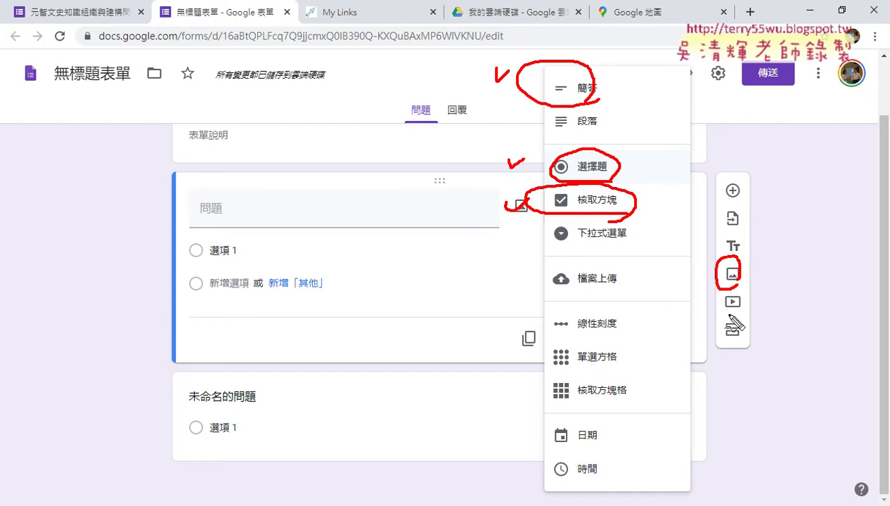
mouse_move(724, 313)
left_mouse_down()
mouse_move(740, 291)
mouse_move(745, 316)
mouse_move(728, 321)
left_mouse_up()
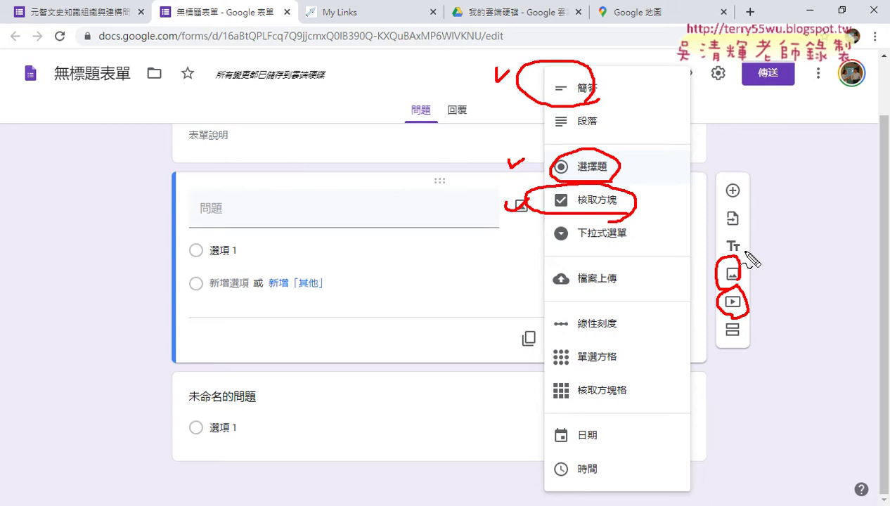
left_click_drag(745, 254, 749, 258)
key("Escape")
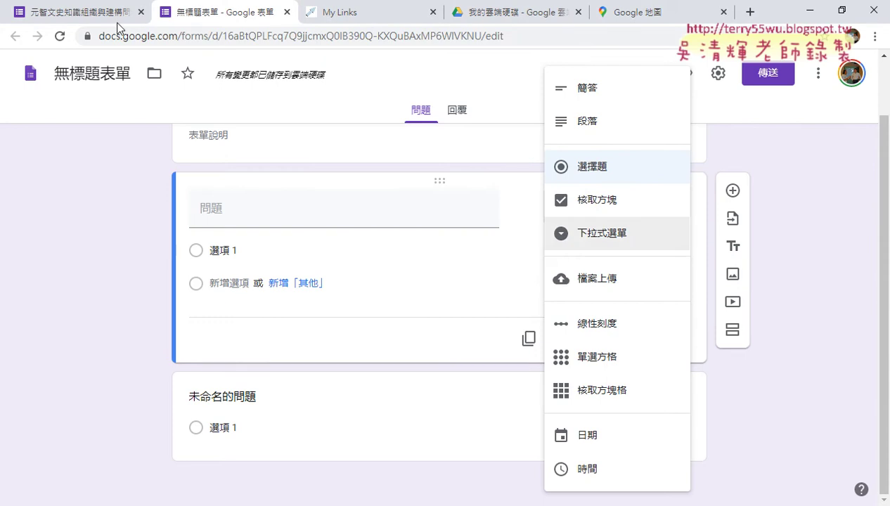
Step: Return to the 元智文史知識組織與建構問卷 form and open its respondent preview
key("ctrl+Page_Up")
left_click(866, 253)
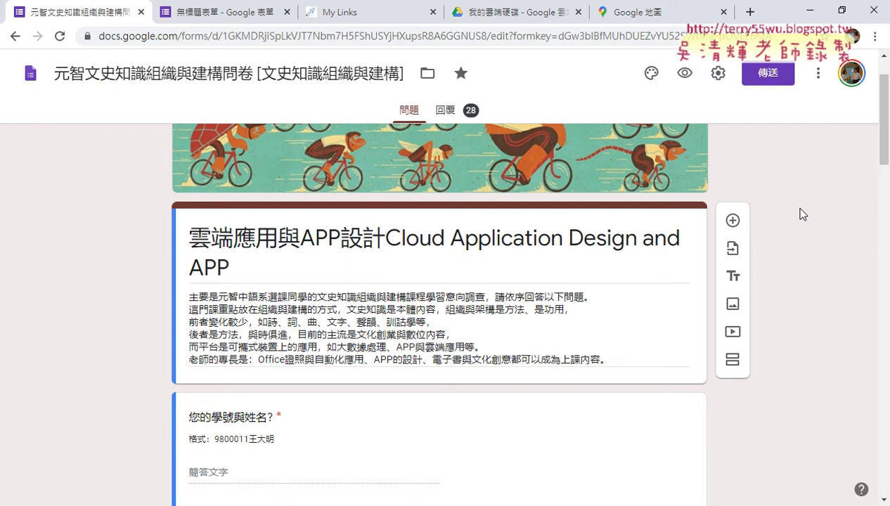
left_click(684, 73)
mouse_move(671, 106)
left_mouse_down()
mouse_move(668, 88)
mouse_move(715, 96)
mouse_move(675, 121)
mouse_move(683, 106)
left_mouse_up()
key("Escape")
left_click(685, 73)
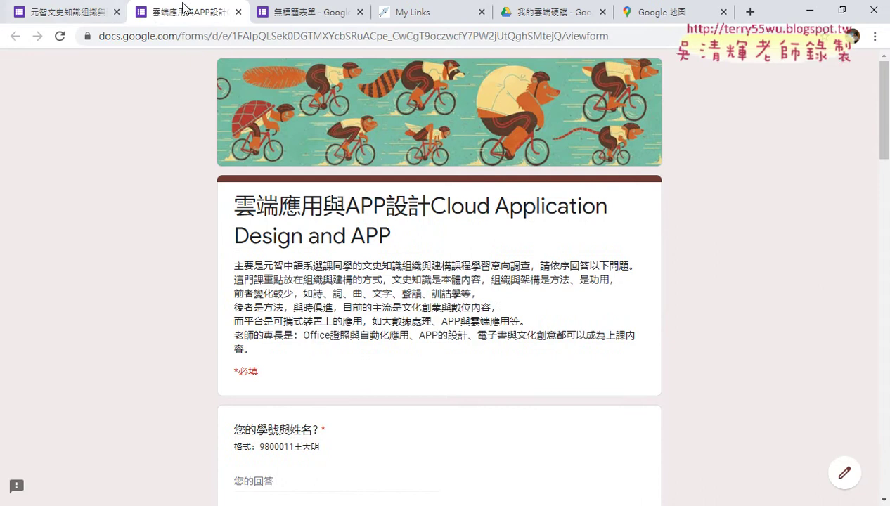
Step: Select the previewed form's web address, then open the gg.gg URL shortener and enable Customize link
left_click(212, 32)
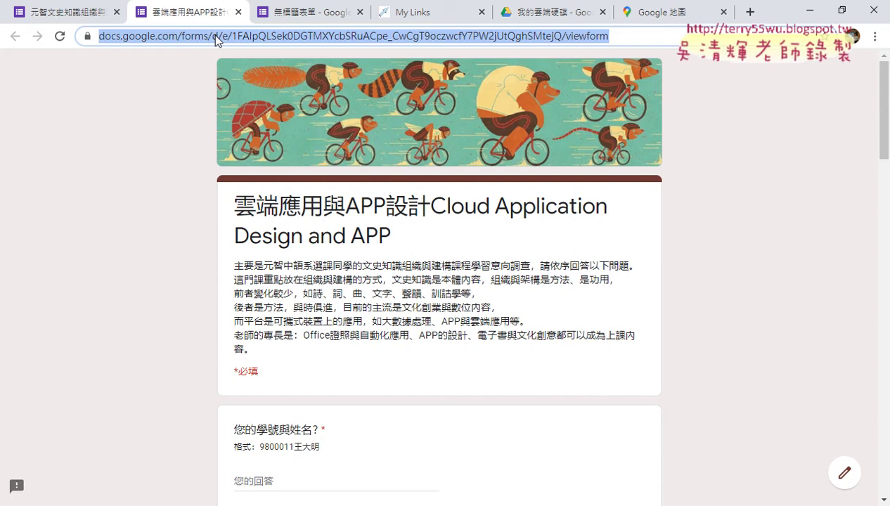
left_click(411, 13)
left_click(245, 103)
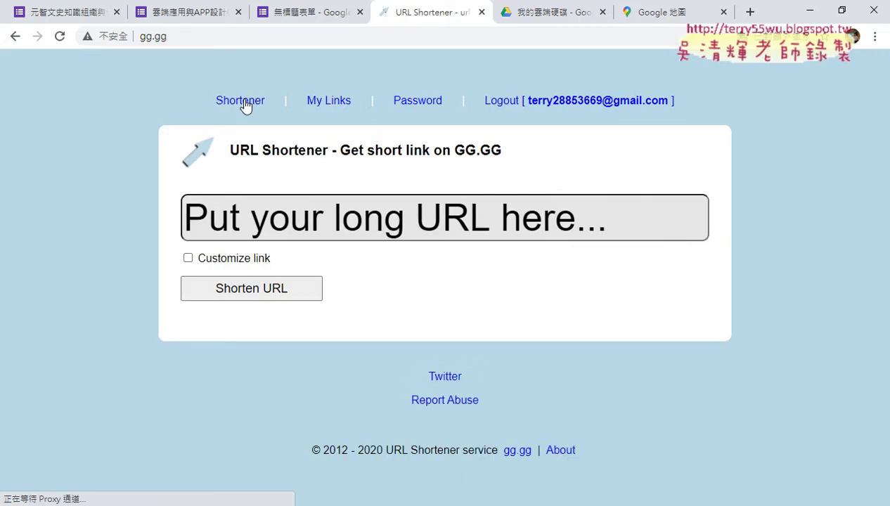
left_click(245, 103)
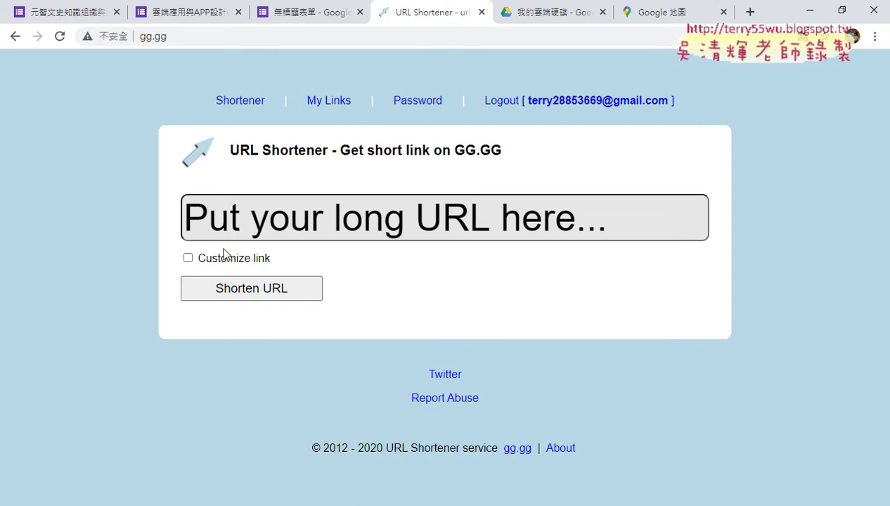
left_click(188, 259)
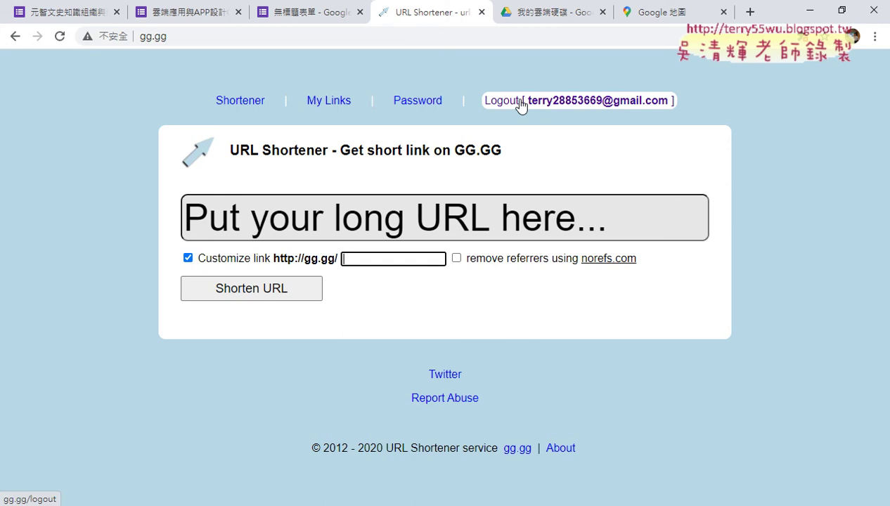
Step: Examine the hit counts in the My Links list and open the first link's details for editing
left_click(329, 104)
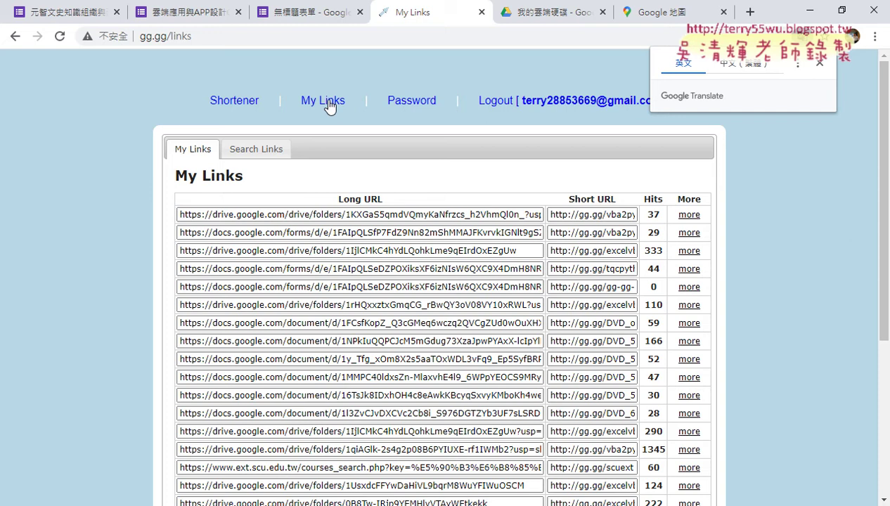
left_click_drag(661, 201, 656, 204)
double_click(657, 202)
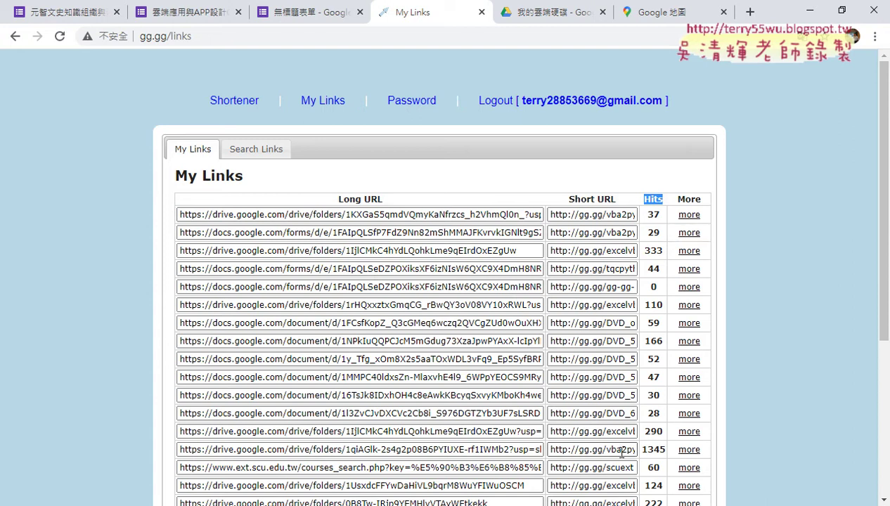
scroll(652, 453, "down", 1)
left_click_drag(688, 380, 665, 380)
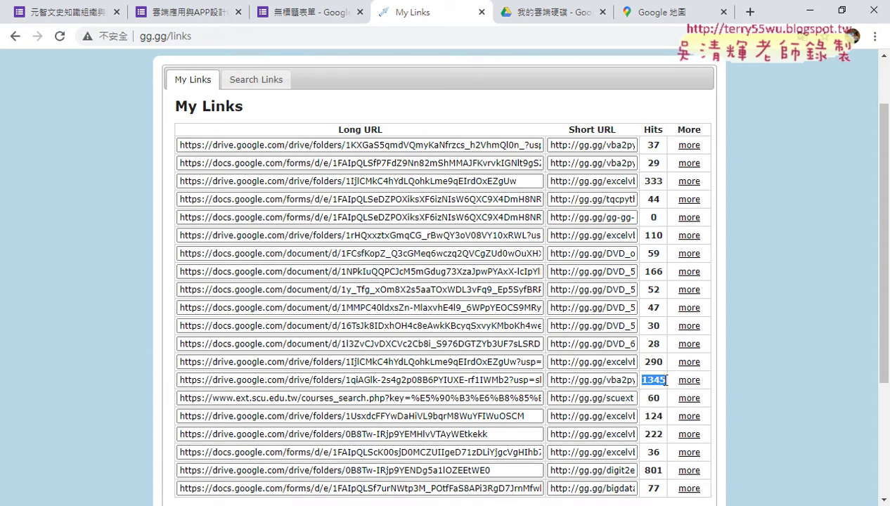
left_click(683, 149)
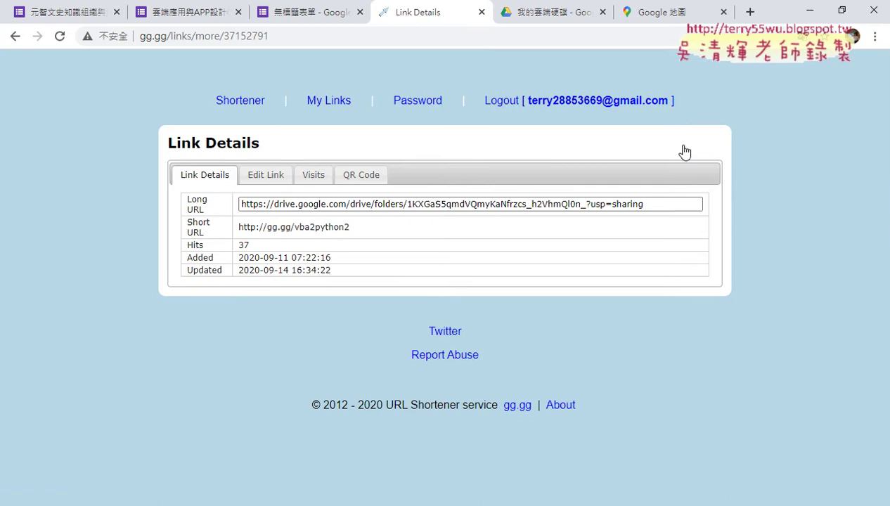
left_click(249, 176)
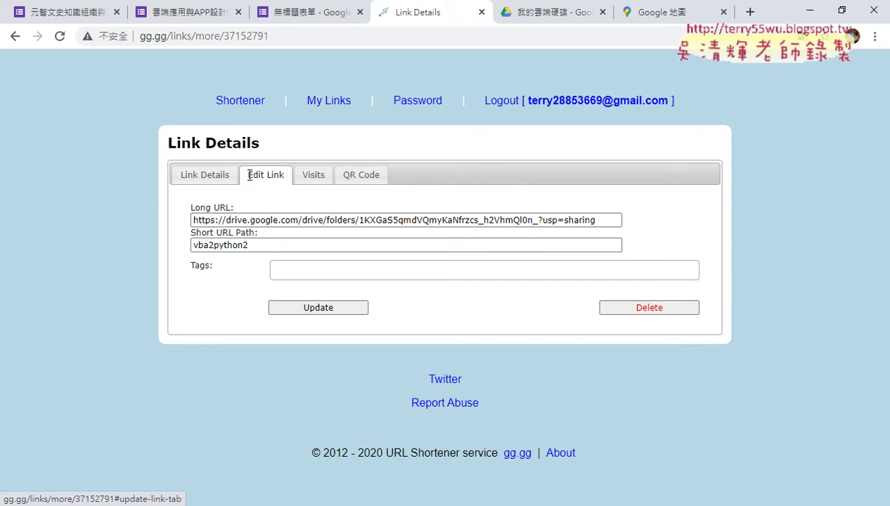
Step: Examine the response summary of the 元智文史知識組織與建構問卷 form, down to the 你的選課動機? chart
left_click(74, 12)
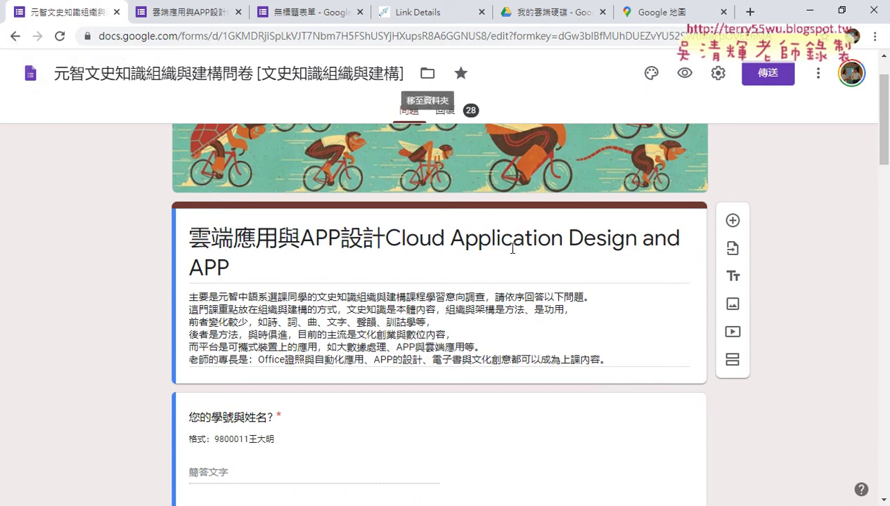
left_click(450, 115)
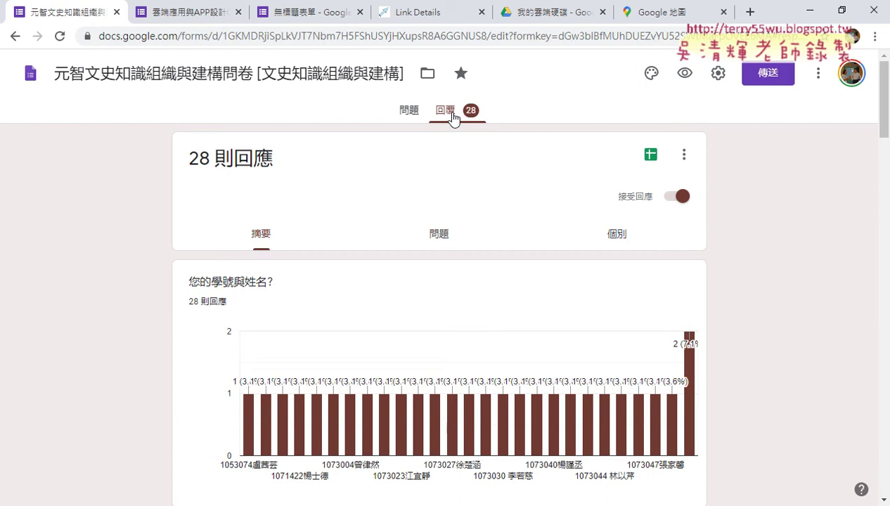
scroll(793, 243, "down", 2)
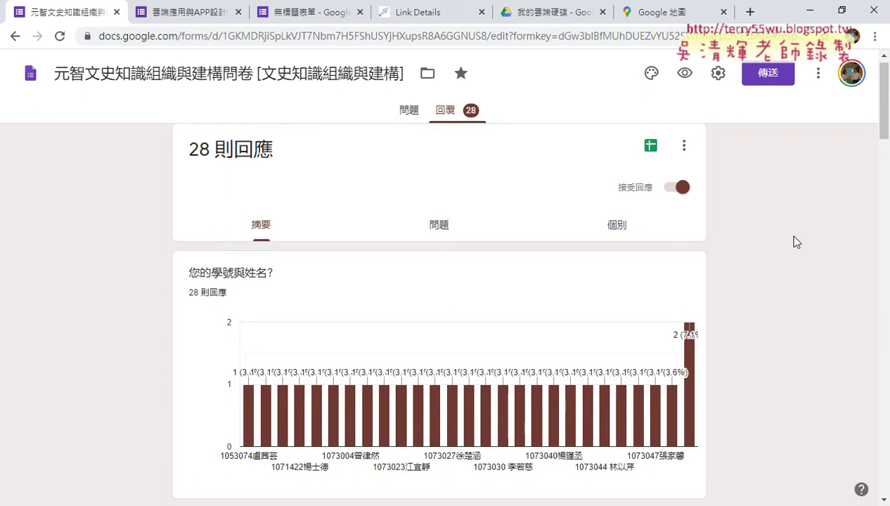
scroll(796, 242, "down", 3)
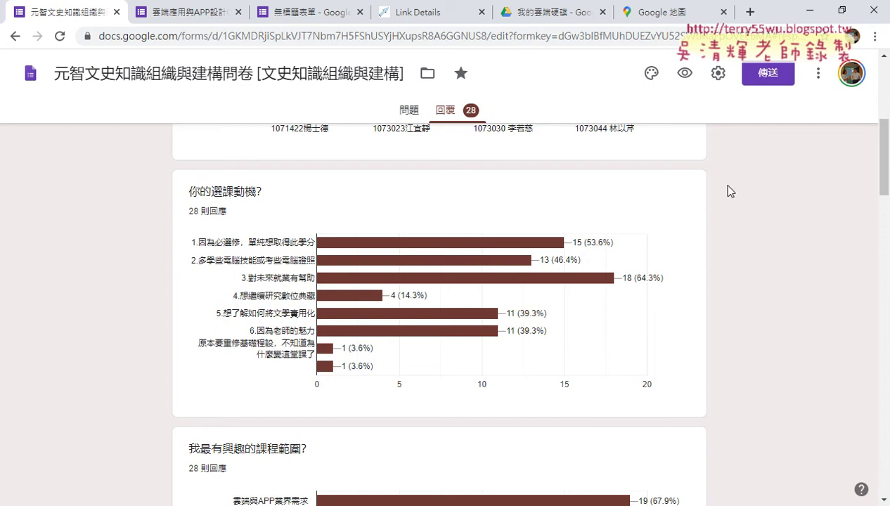
mouse_move(482, 251)
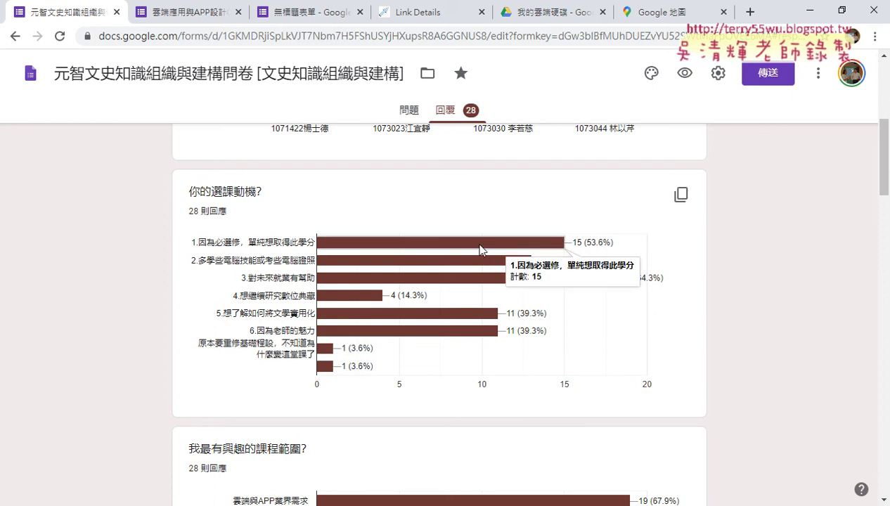